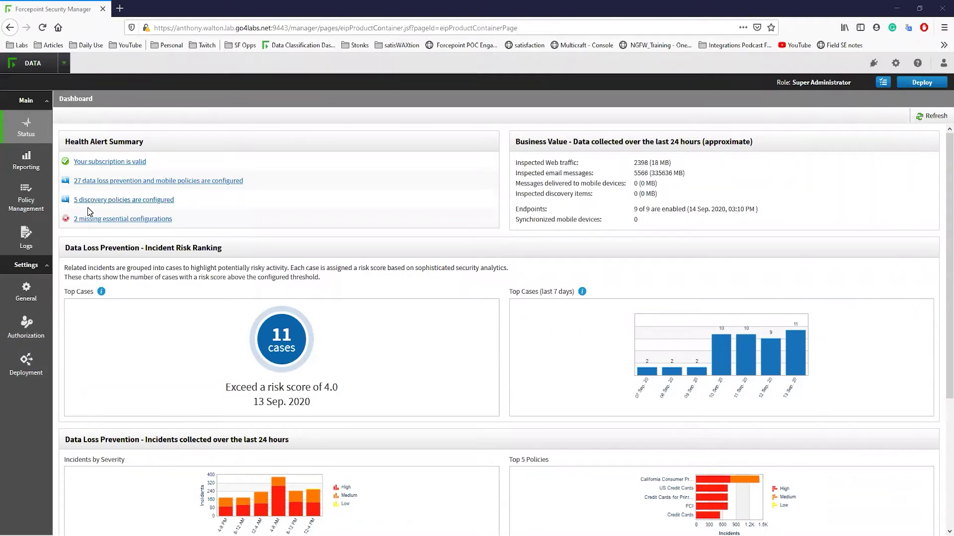
Go to the Manage Discovery Policies page and show the Add menu options.
{"action": "mouse_move", "coordinate": [42, 198]}
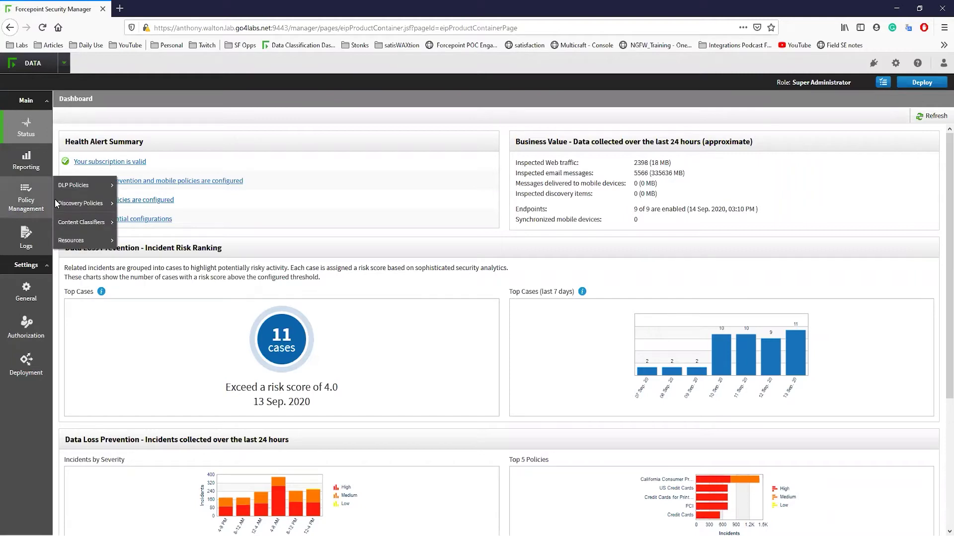
{"action": "mouse_move", "coordinate": [80, 203]}
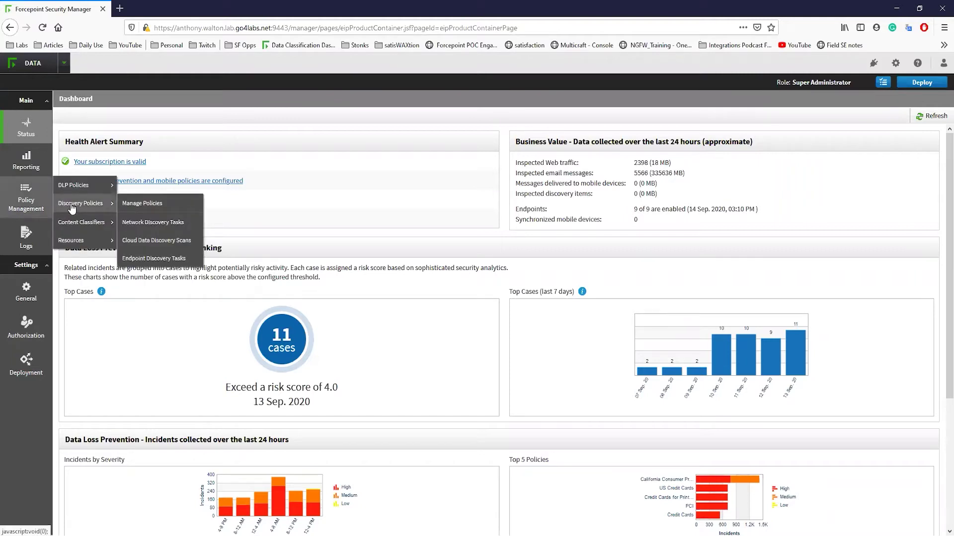
{"action": "left_click", "coordinate": [130, 203]}
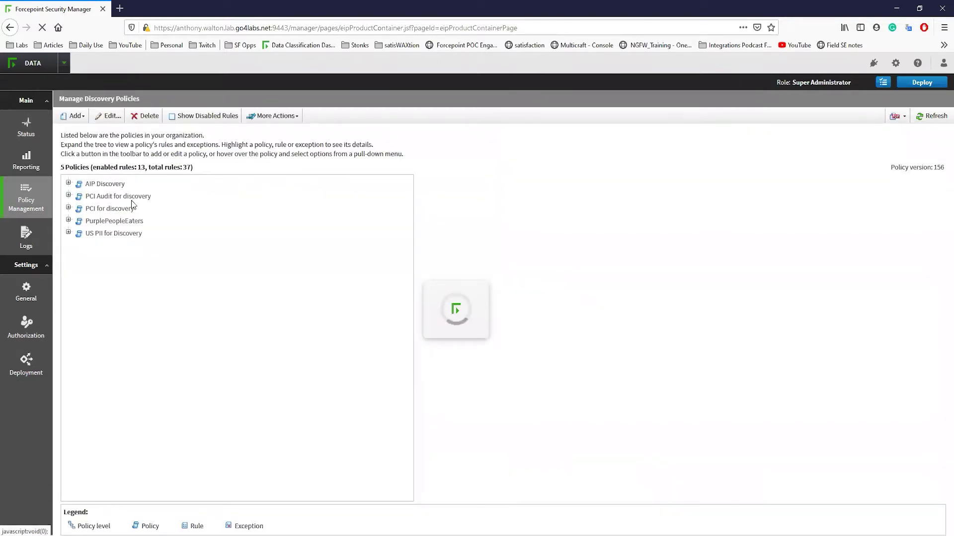
{"action": "left_click", "coordinate": [79, 116]}
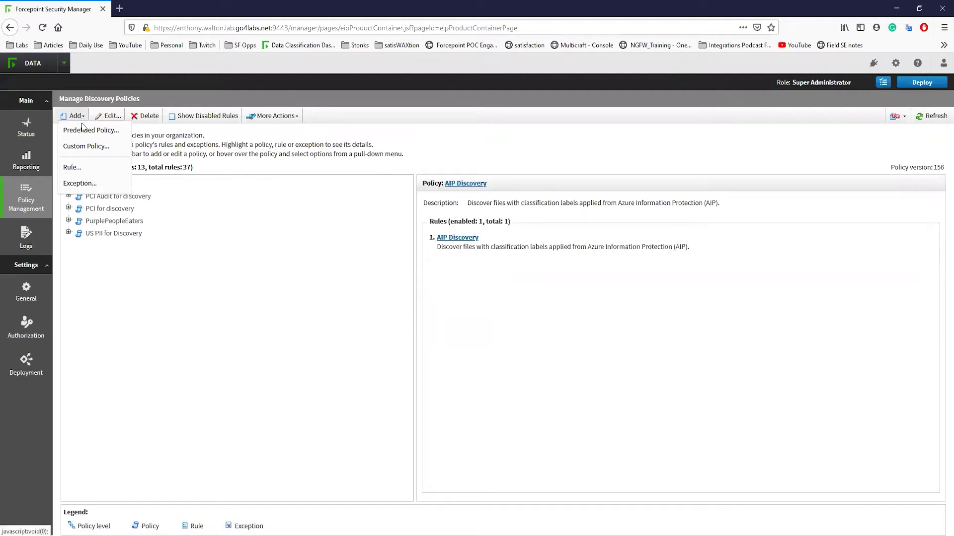
Add the predefined Financial Information for Discovery and US PHI For Discovery policies.
{"action": "left_click", "coordinate": [83, 130]}
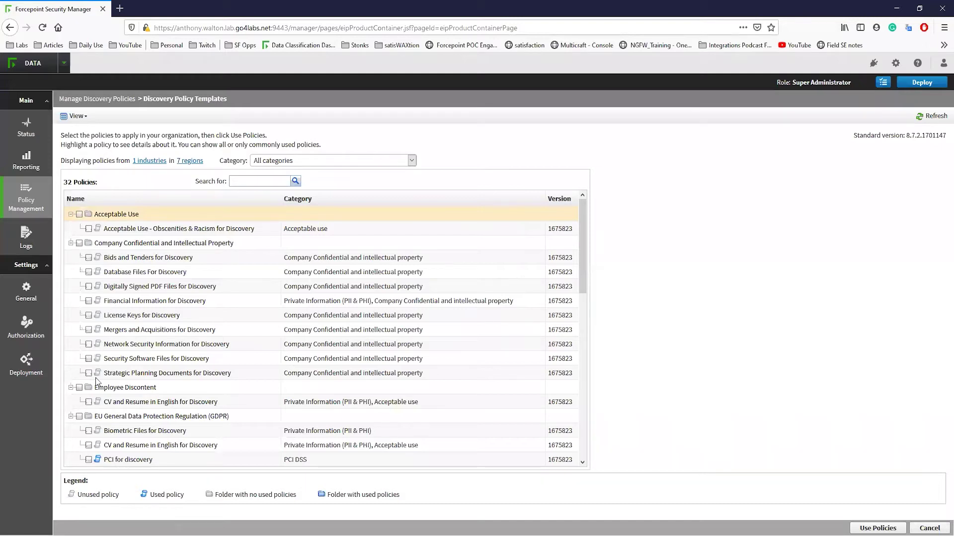
{"action": "scroll", "coordinate": [97, 381], "scroll_direction": "down", "scroll_amount": 6}
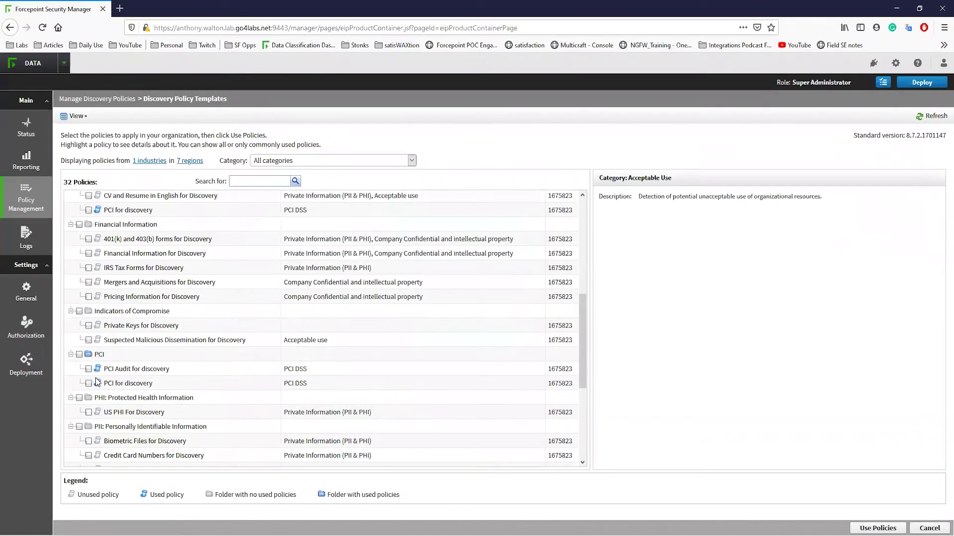
{"action": "left_click", "coordinate": [88, 253]}
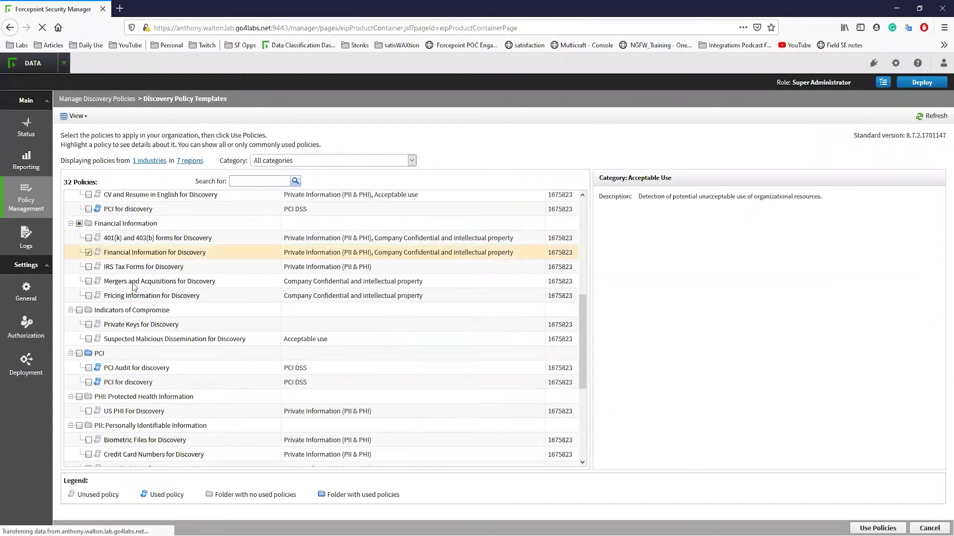
{"action": "scroll", "coordinate": [89, 263], "scroll_direction": "down", "scroll_amount": 3}
{"action": "left_click", "coordinate": [88, 272]}
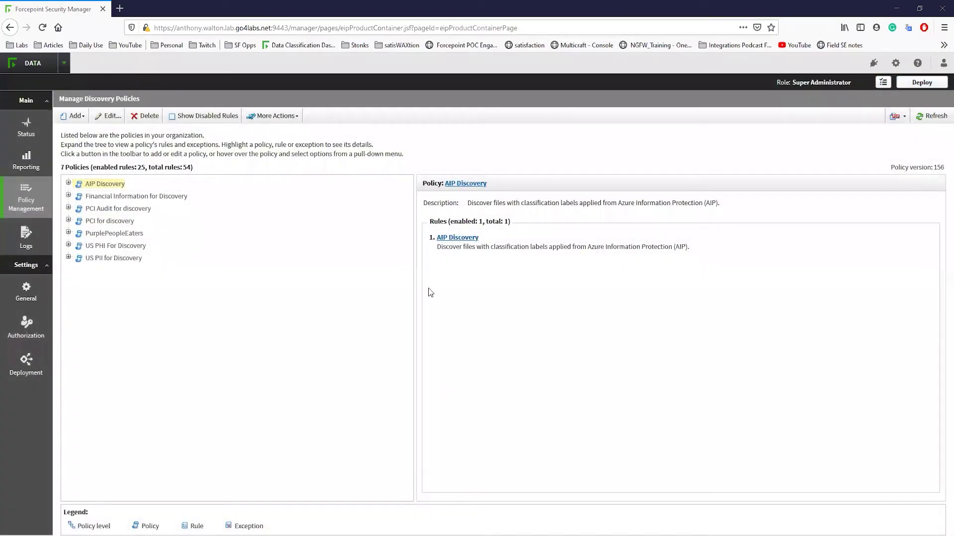
Start a custom discovery policy named 'TT Test' and advance to its condition step.
{"action": "left_click", "coordinate": [75, 116]}
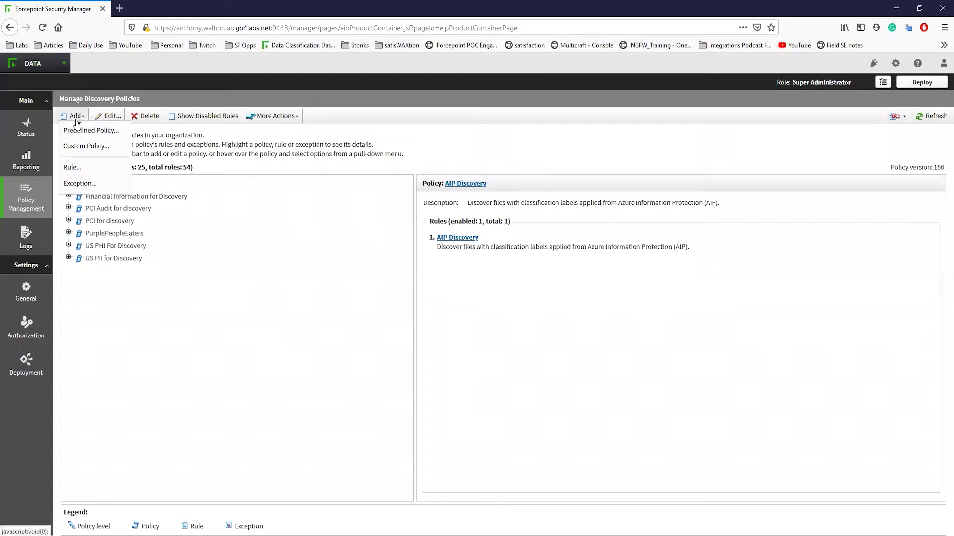
{"action": "left_click", "coordinate": [83, 146]}
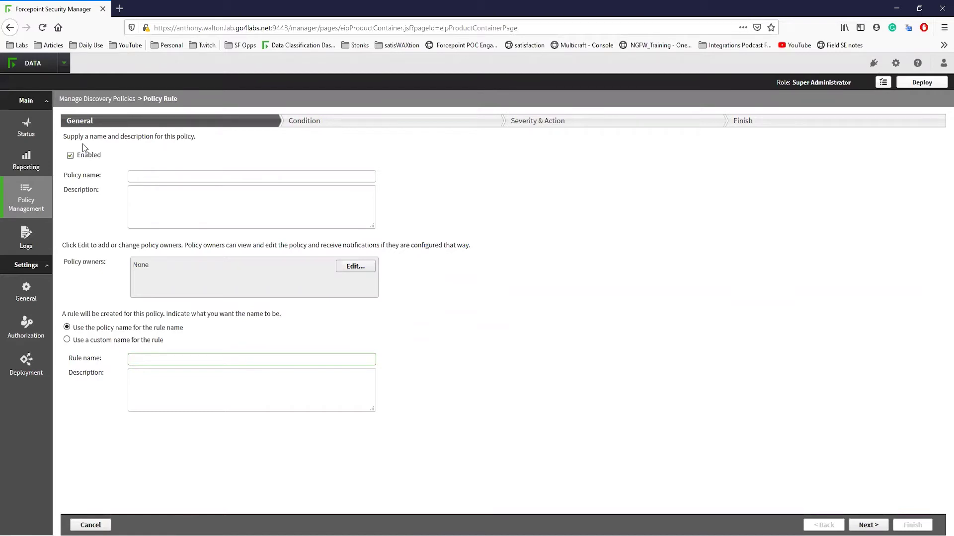
{"action": "left_click", "coordinate": [162, 175]}
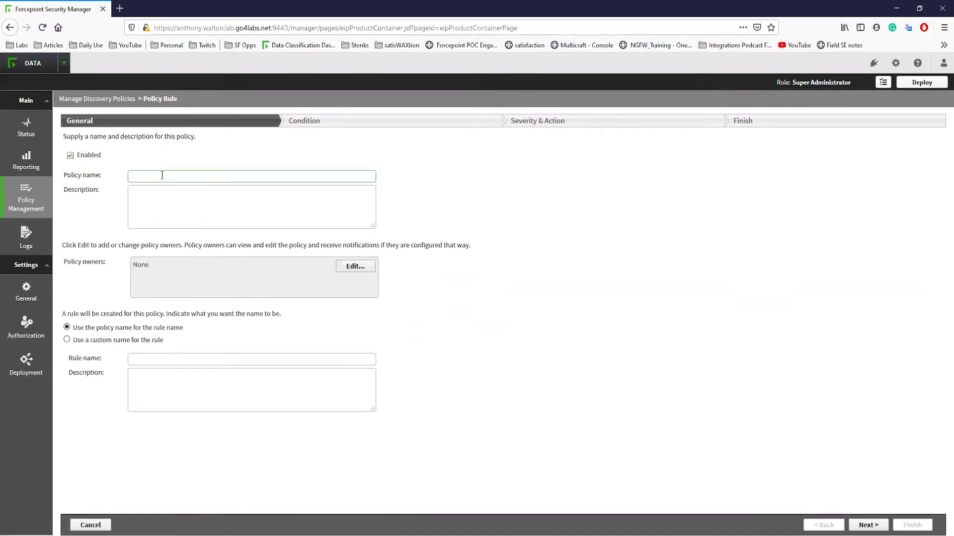
{"action": "type", "text": "TT Test"}
{"action": "key", "text": "Tab"}
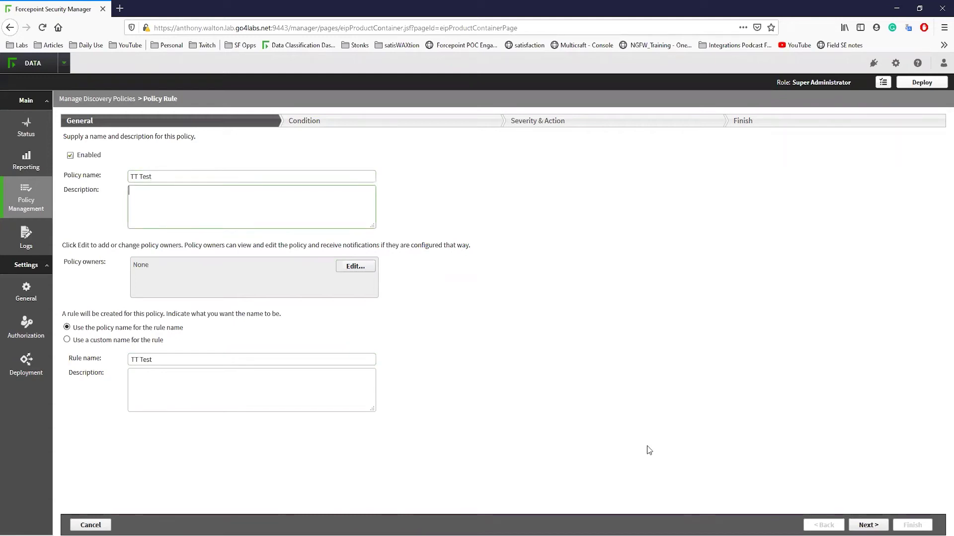
{"action": "left_click", "coordinate": [865, 524]}
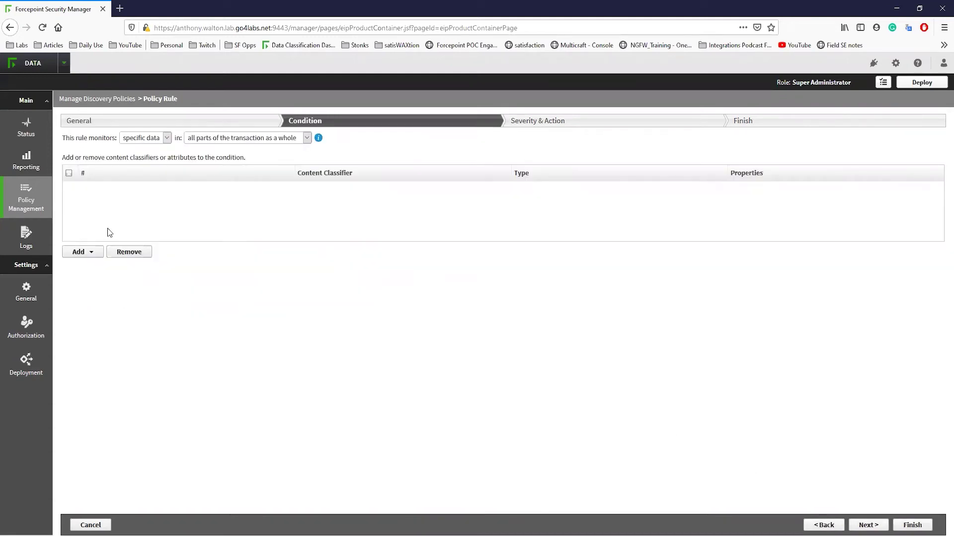
Combine Credit Cards: Visa, AIP and NS - Fingerprint PCI-PII Files in a custom AND/NOT condition.
{"action": "left_click", "coordinate": [92, 252]}
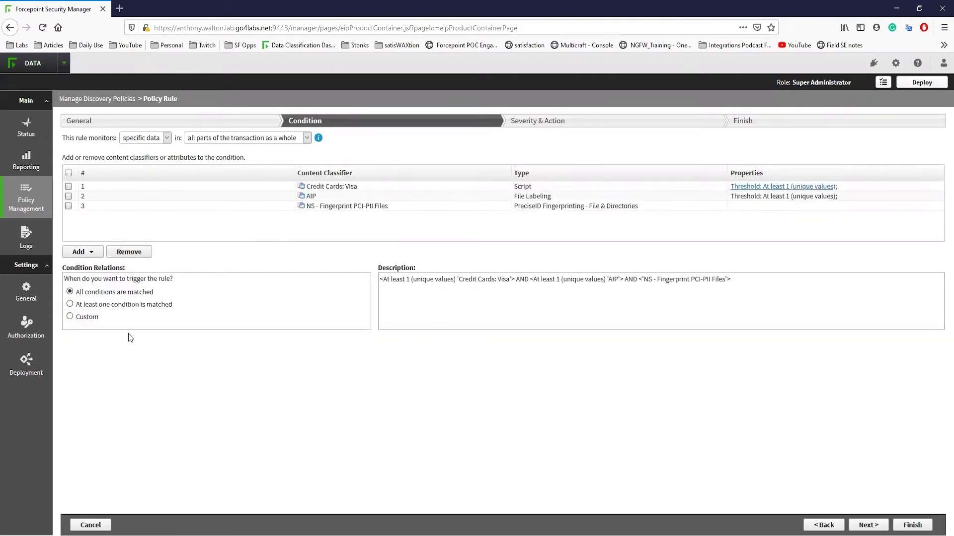
{"action": "left_click", "coordinate": [91, 318]}
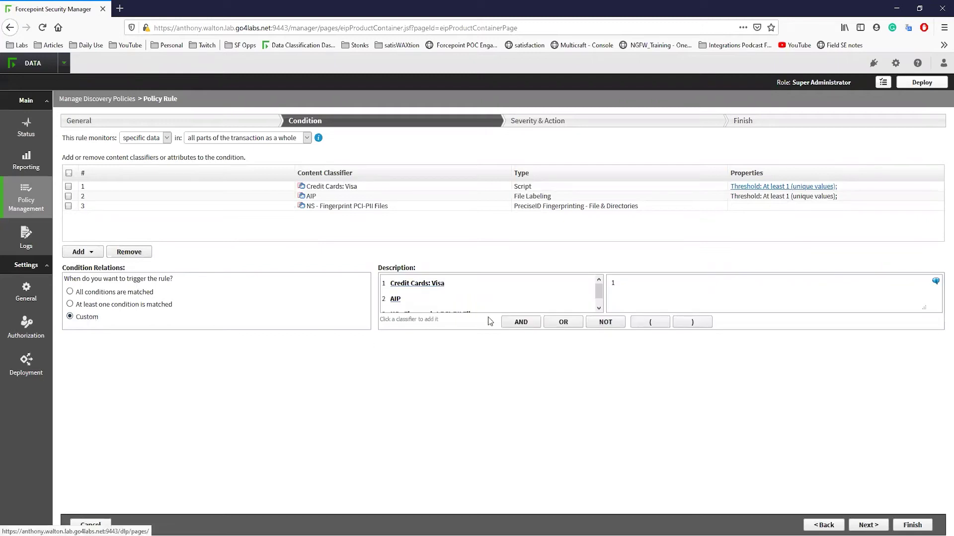
{"action": "left_click", "coordinate": [516, 323]}
{"action": "left_click", "coordinate": [395, 300]}
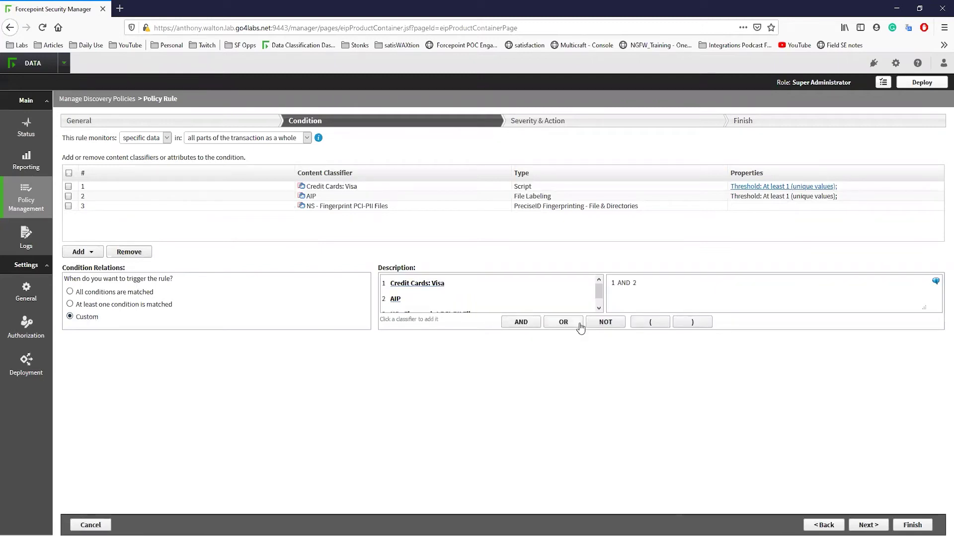
{"action": "left_click", "coordinate": [596, 323]}
{"action": "left_click_drag", "start_coordinate": [599, 293], "coordinate": [458, 318]}
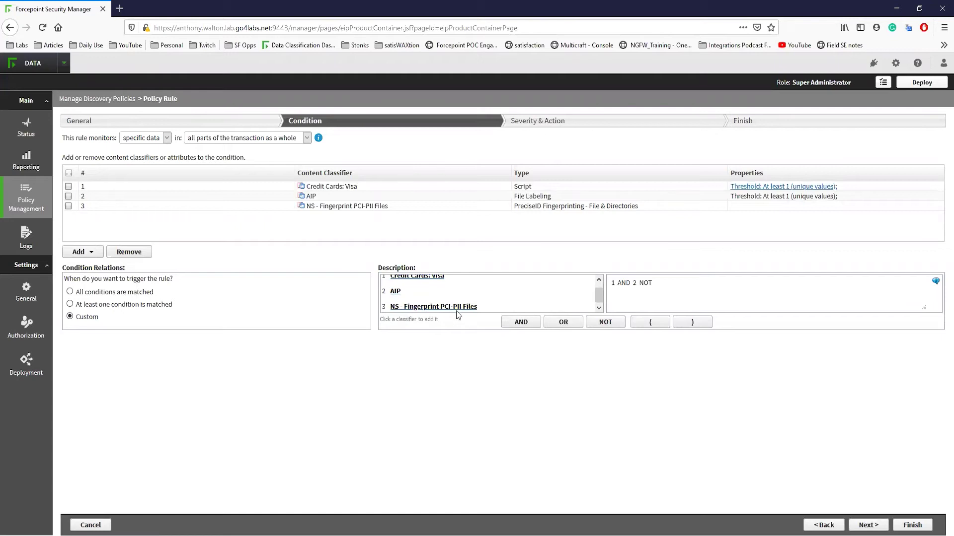
{"action": "left_click", "coordinate": [867, 525]}
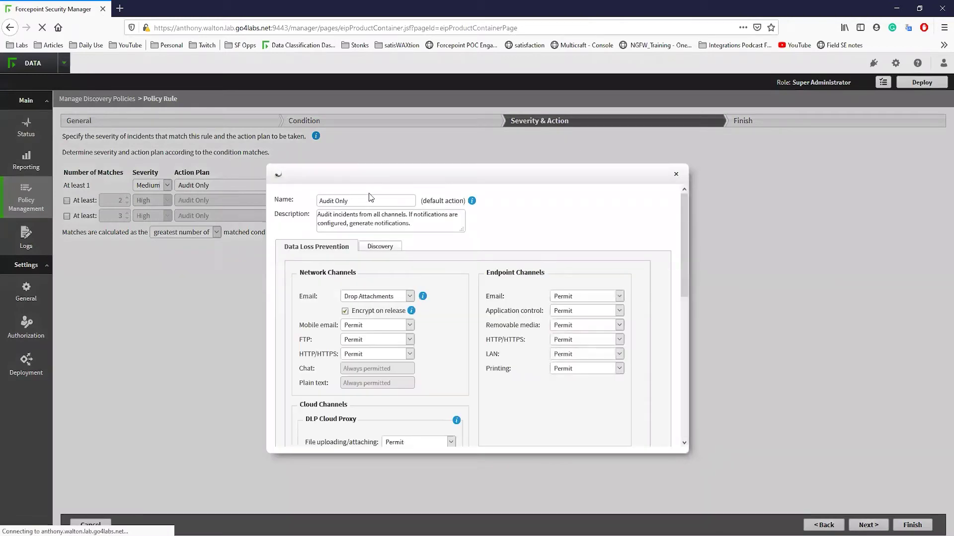
Review the Audit Only action plan's Discovery settings, then close the details with OK.
{"action": "left_click", "coordinate": [384, 243]}
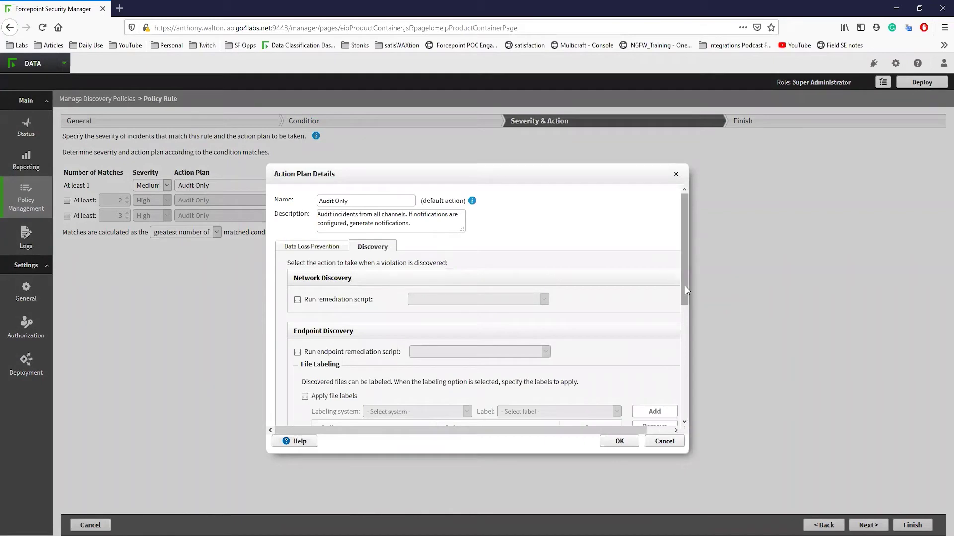
{"action": "left_click_drag", "start_coordinate": [684, 285], "coordinate": [683, 355]}
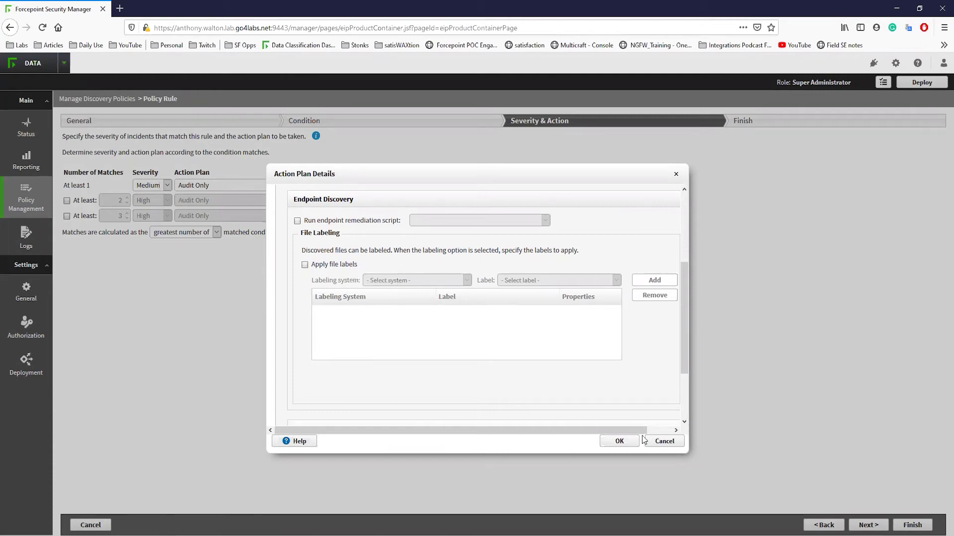
{"action": "left_click", "coordinate": [668, 440]}
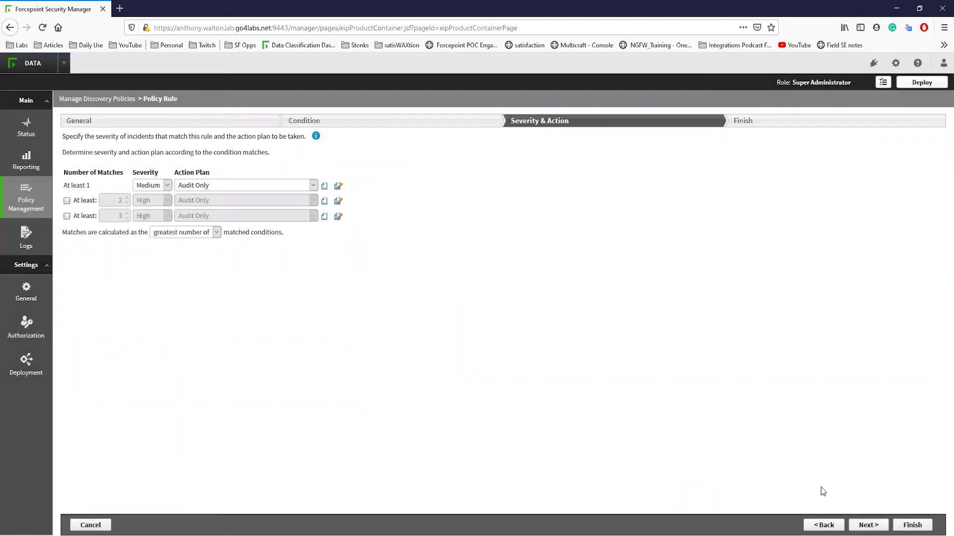
Save the TT Test policy and go to the Endpoint Discovery Tasks list.
{"action": "left_click", "coordinate": [913, 525]}
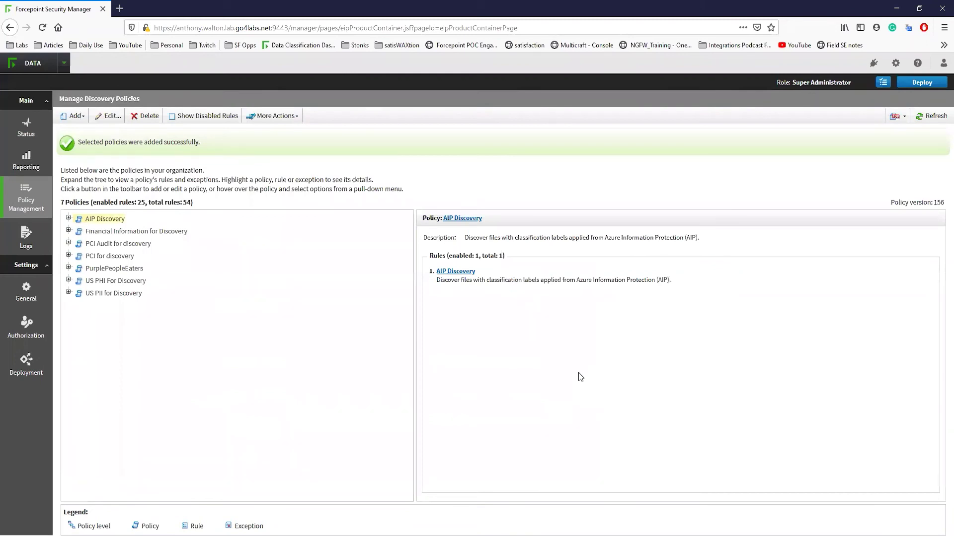
{"action": "left_click", "coordinate": [38, 191]}
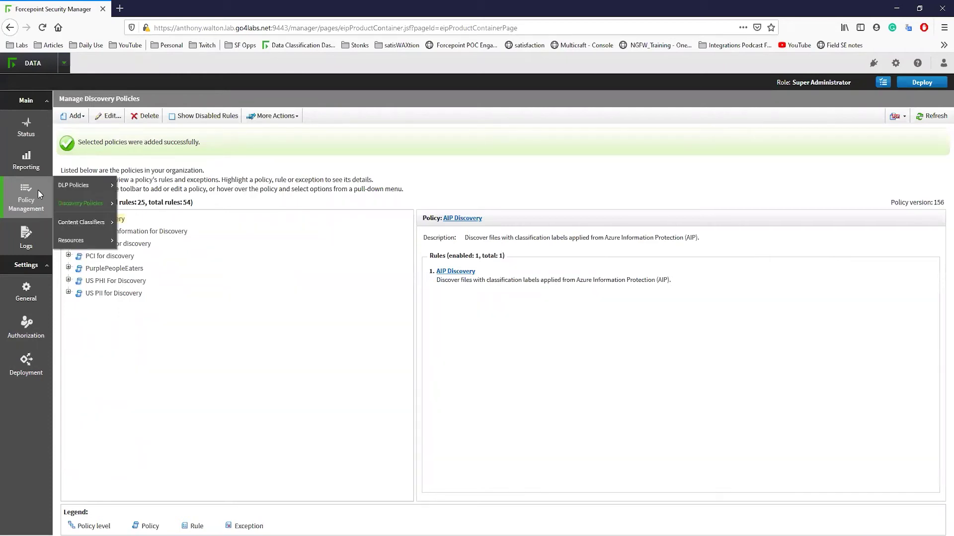
{"action": "mouse_move", "coordinate": [82, 203]}
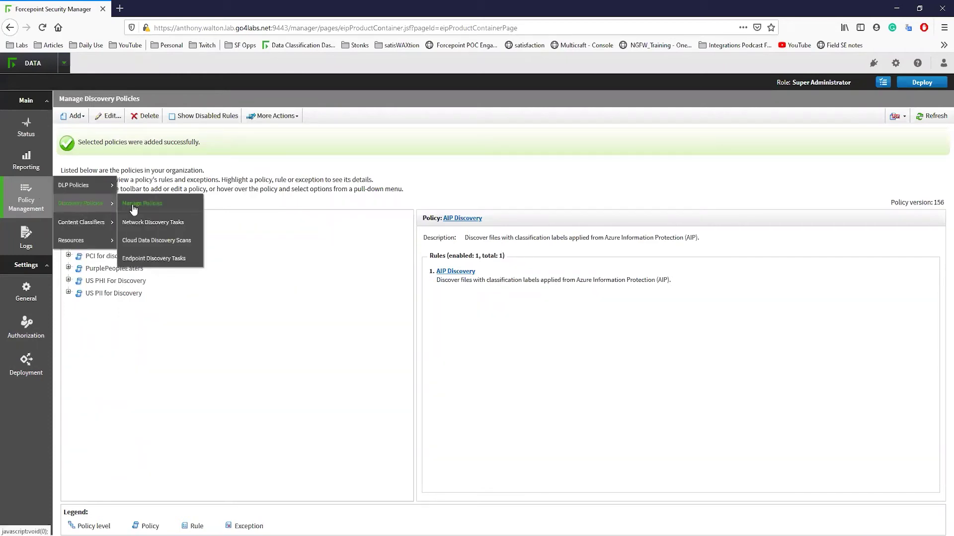
{"action": "left_click", "coordinate": [145, 258]}
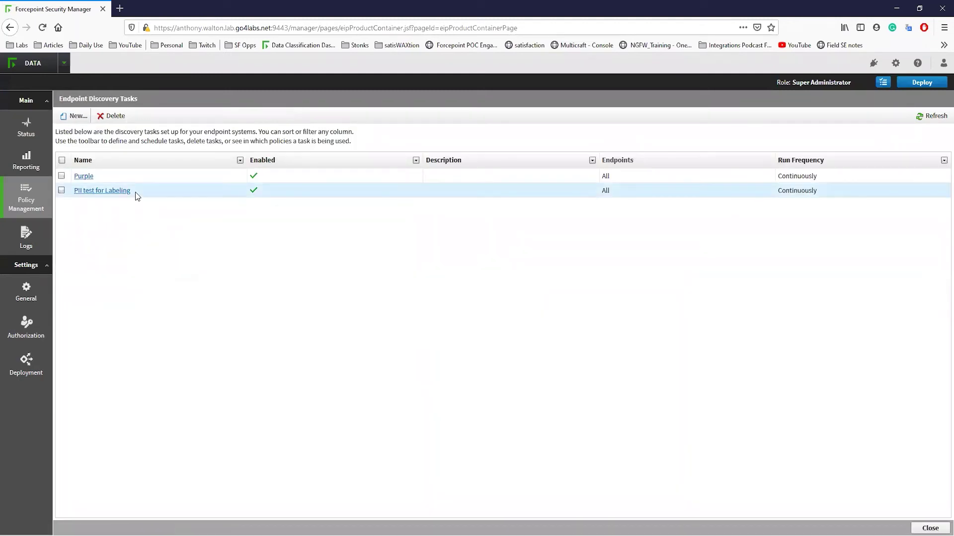
Create a new endpoint discovery task named 'TT Test' scanning All endpoints.
{"action": "left_click", "coordinate": [78, 118]}
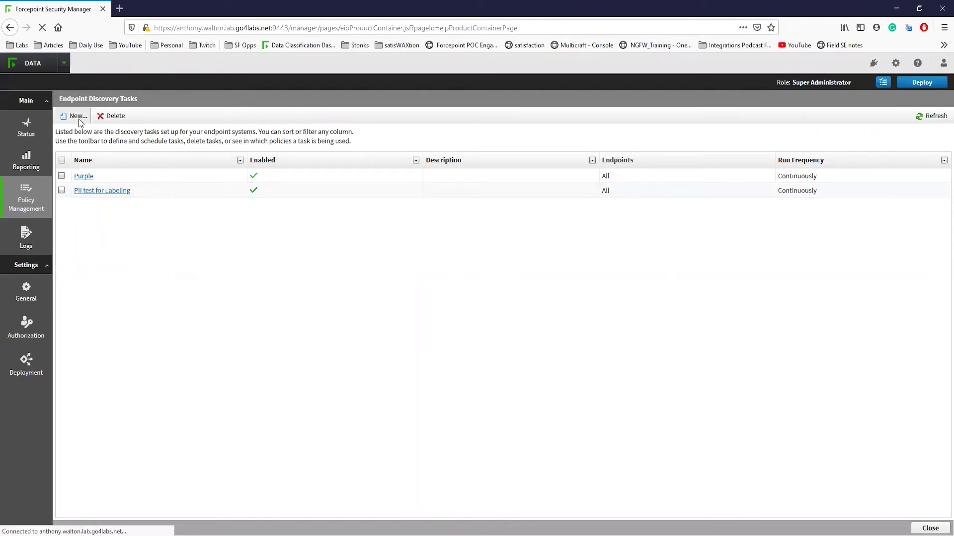
{"action": "type", "text": "TT Scan"}
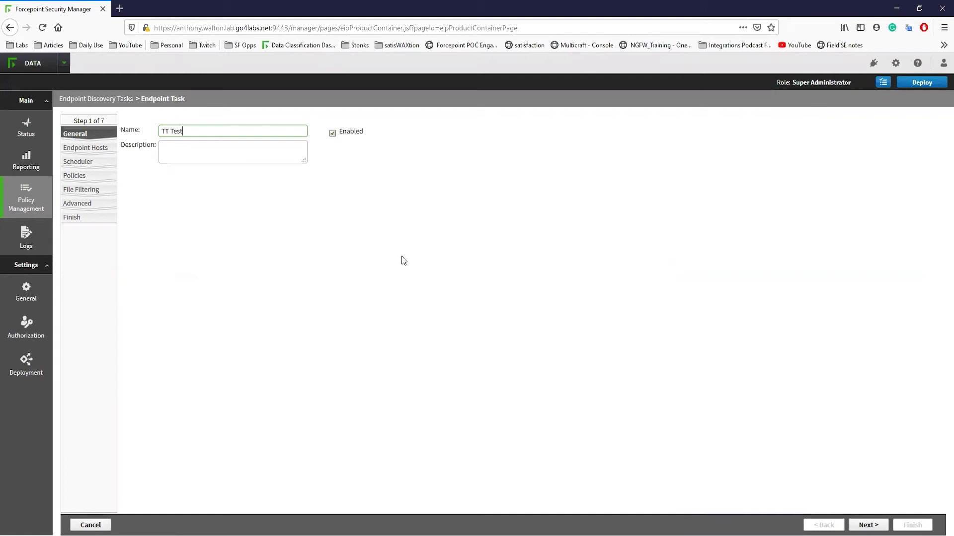
{"action": "left_click", "coordinate": [877, 525]}
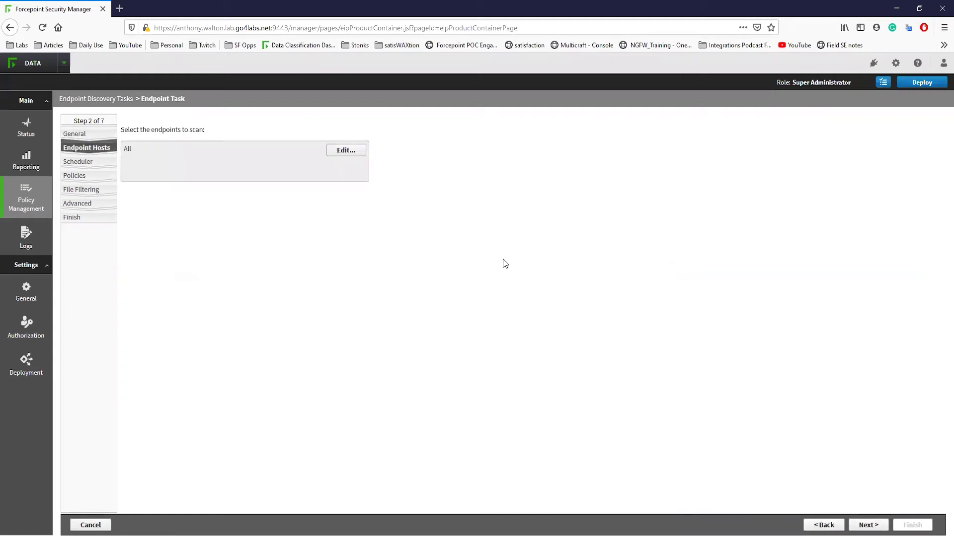
{"action": "left_click", "coordinate": [346, 149]}
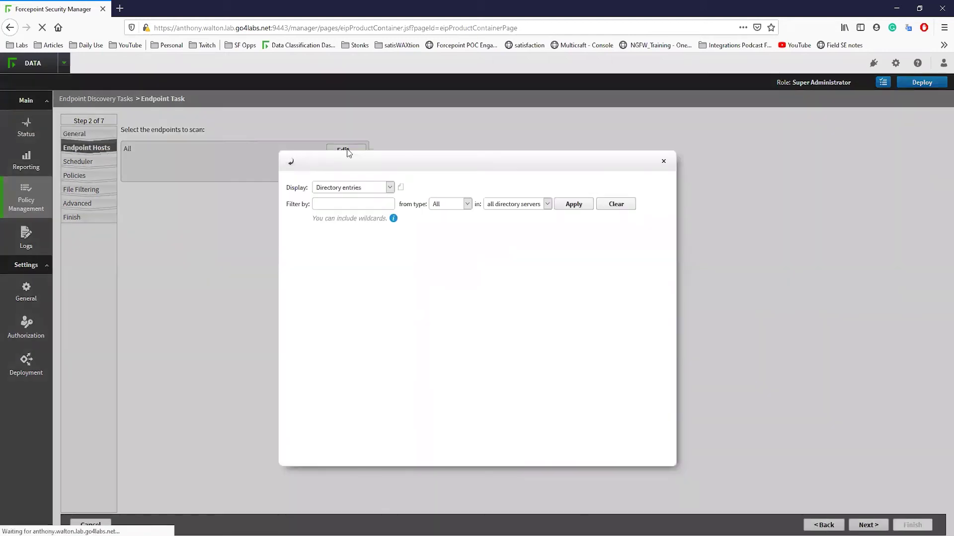
{"action": "left_click", "coordinate": [389, 188]}
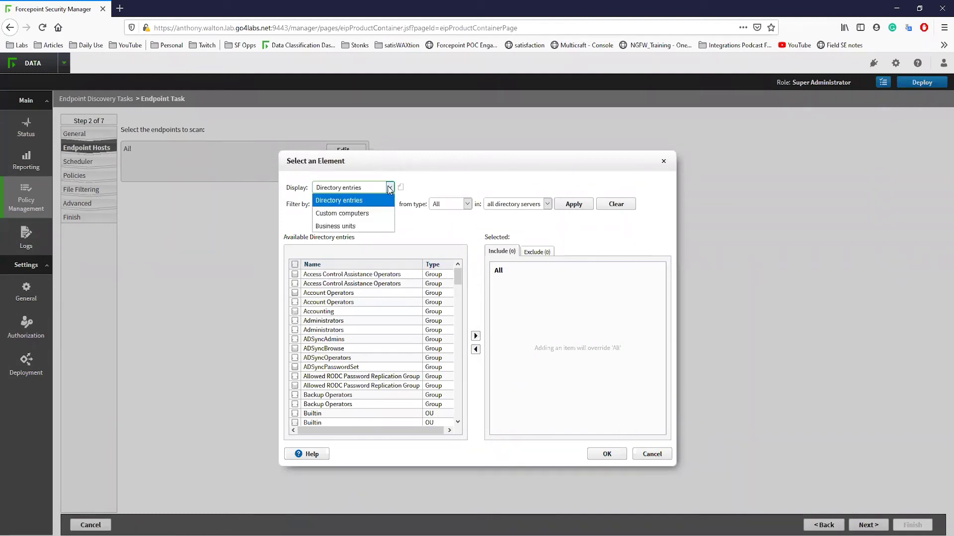
{"action": "left_click", "coordinate": [389, 187]}
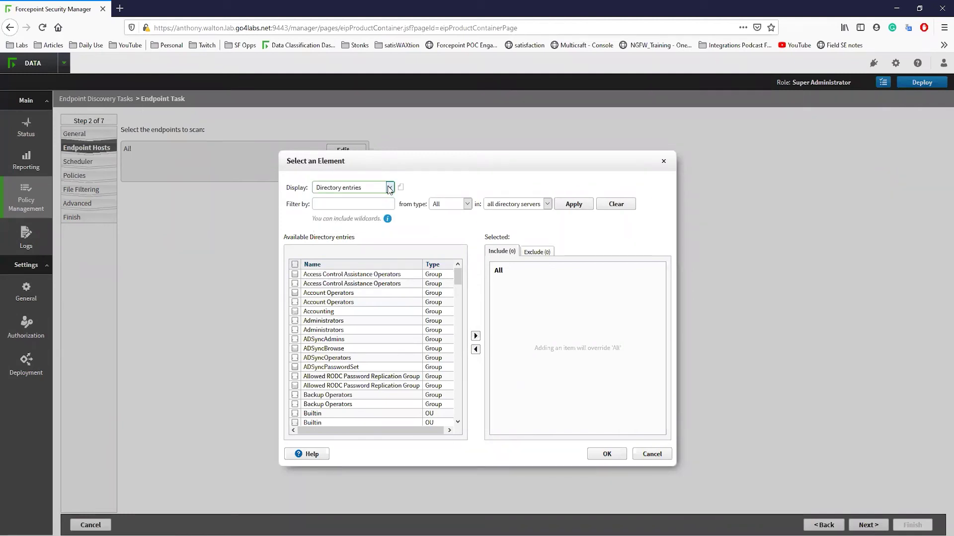
{"action": "left_click", "coordinate": [535, 254]}
{"action": "left_click", "coordinate": [620, 456]}
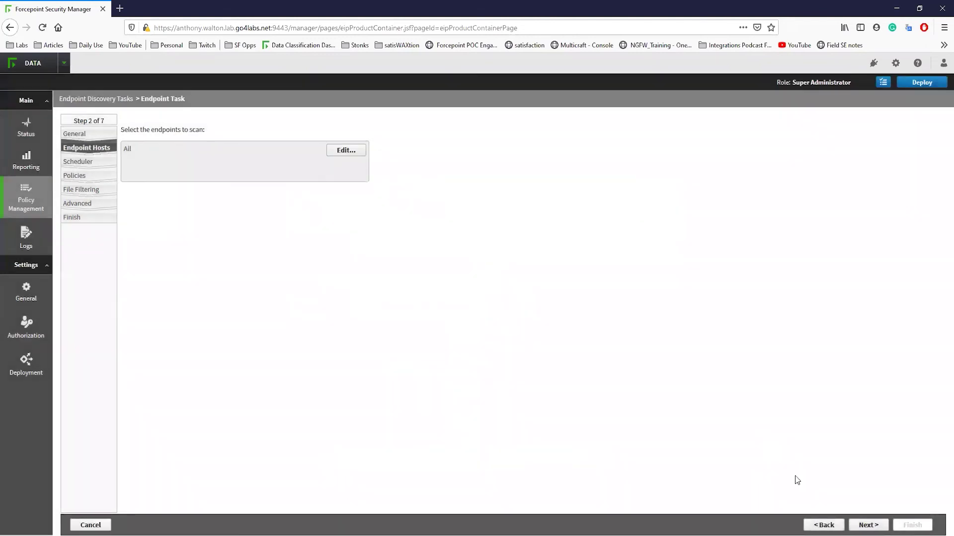
Schedule weekly scans during the 9 pm–11 pm and 12 am–4 am hours daily.
{"action": "left_click", "coordinate": [868, 525]}
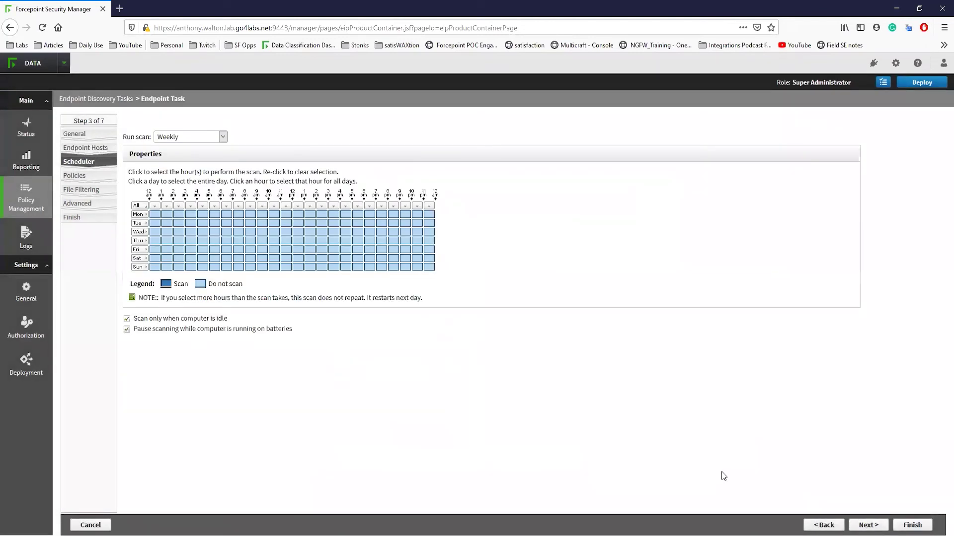
{"action": "left_click", "coordinate": [405, 206]}
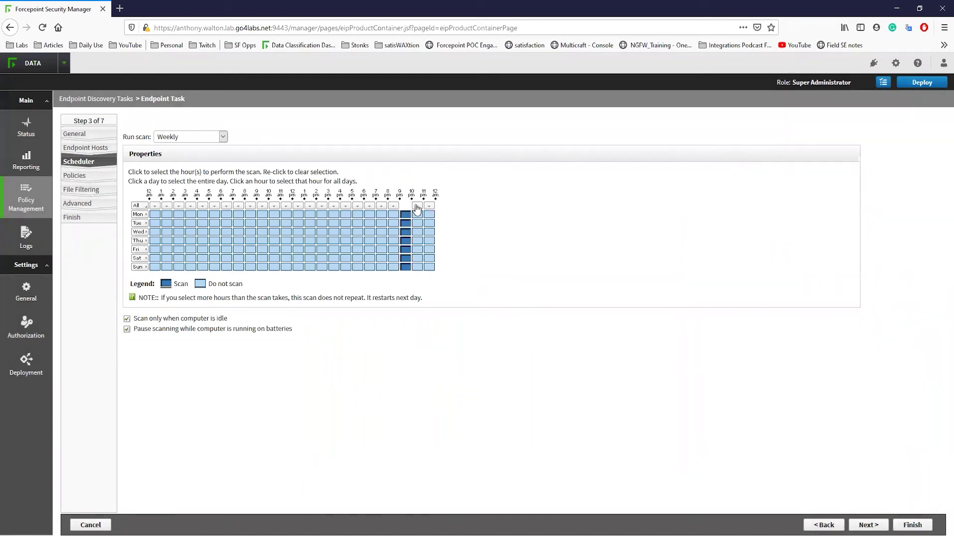
{"action": "left_click", "coordinate": [417, 205]}
{"action": "left_click", "coordinate": [430, 206]}
{"action": "left_click", "coordinate": [155, 206]}
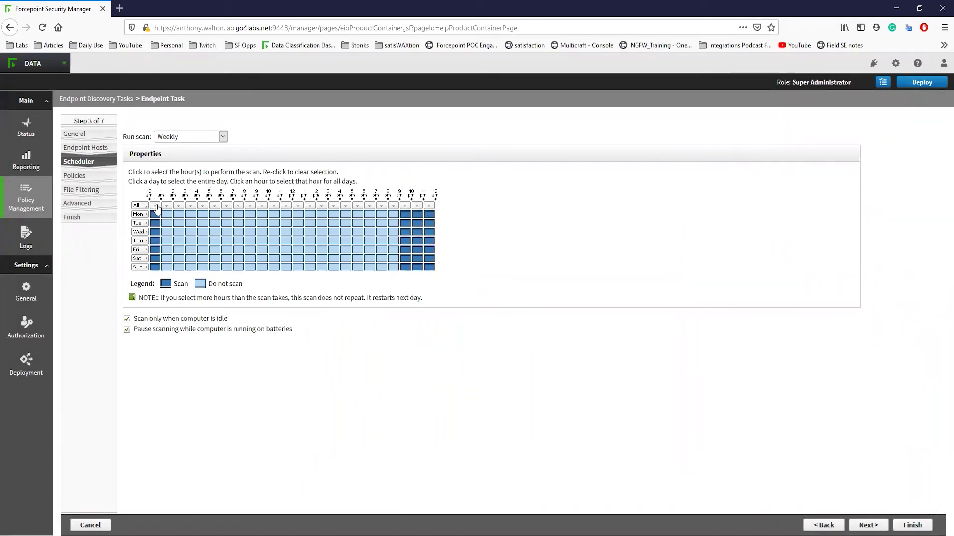
{"action": "left_click", "coordinate": [167, 206]}
{"action": "left_click", "coordinate": [178, 206]}
{"action": "left_click", "coordinate": [190, 205]}
{"action": "left_click", "coordinate": [203, 205]}
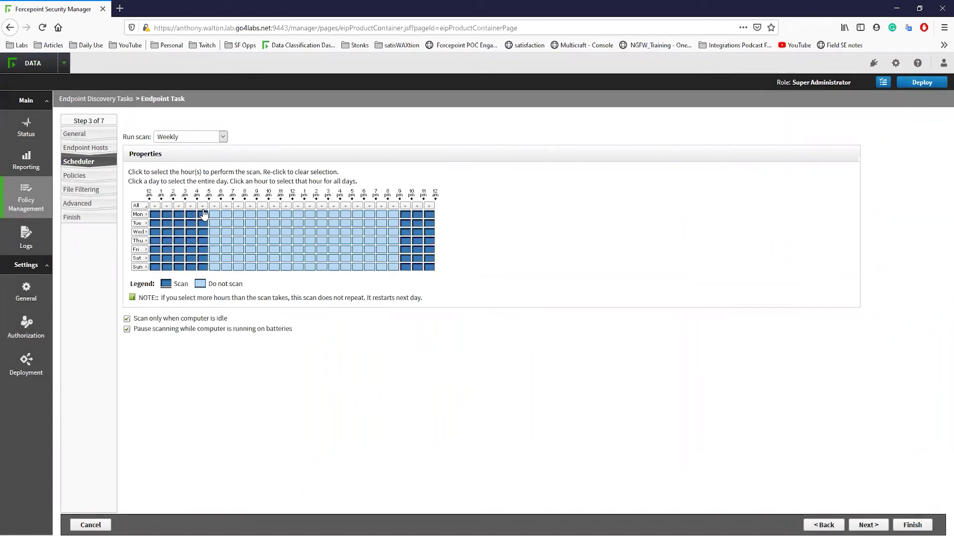
{"action": "left_click", "coordinate": [223, 136]}
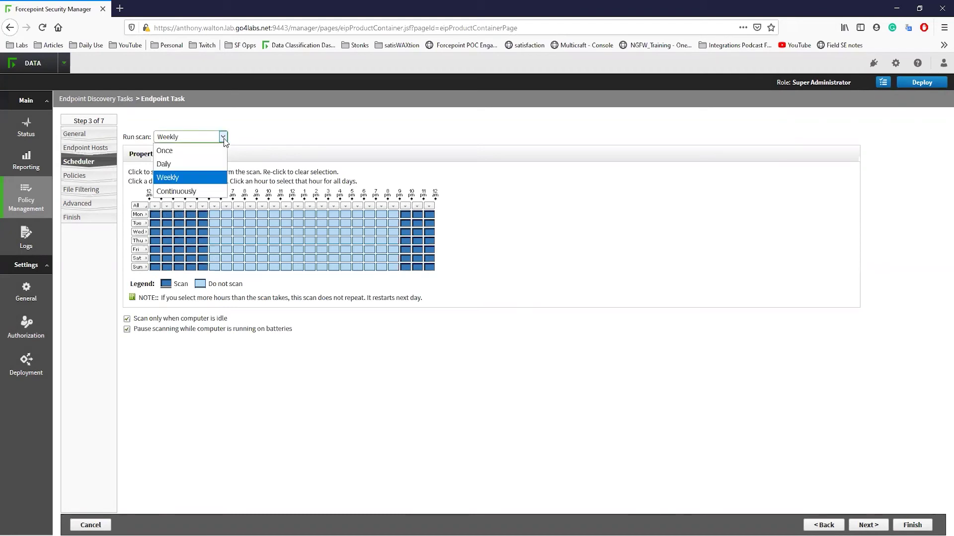
{"action": "left_click", "coordinate": [224, 141]}
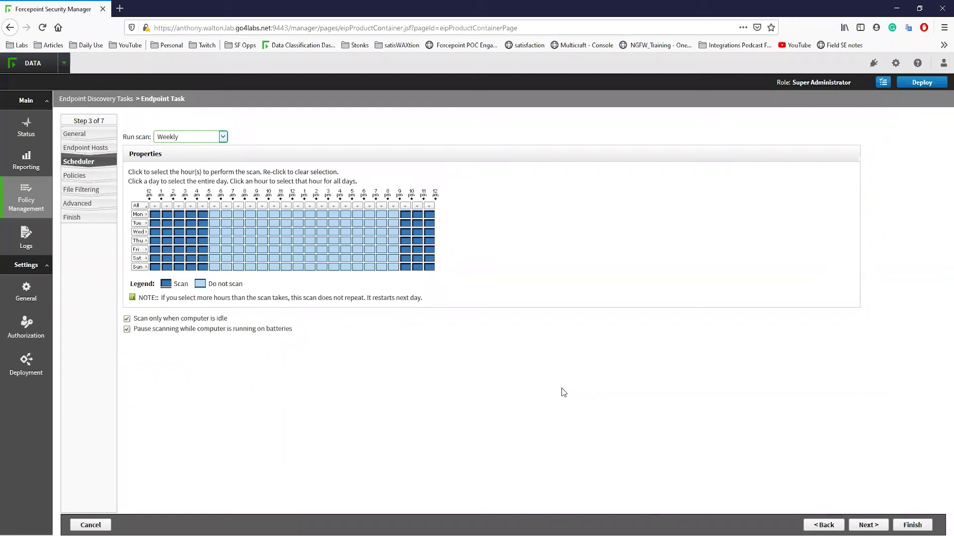
{"action": "left_click", "coordinate": [867, 522]}
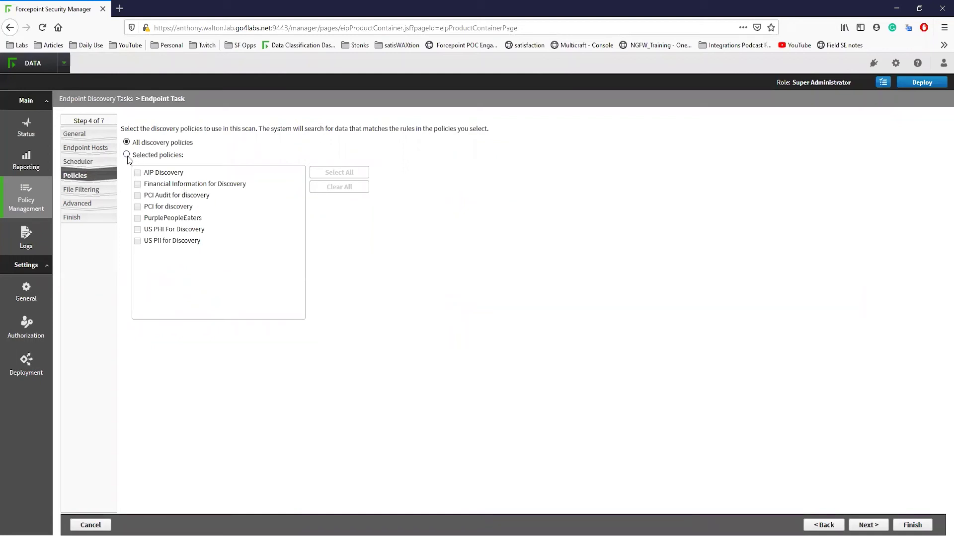
Keep all policies, default file filtering and advanced options, and finish the TT Test task.
{"action": "left_click", "coordinate": [866, 524]}
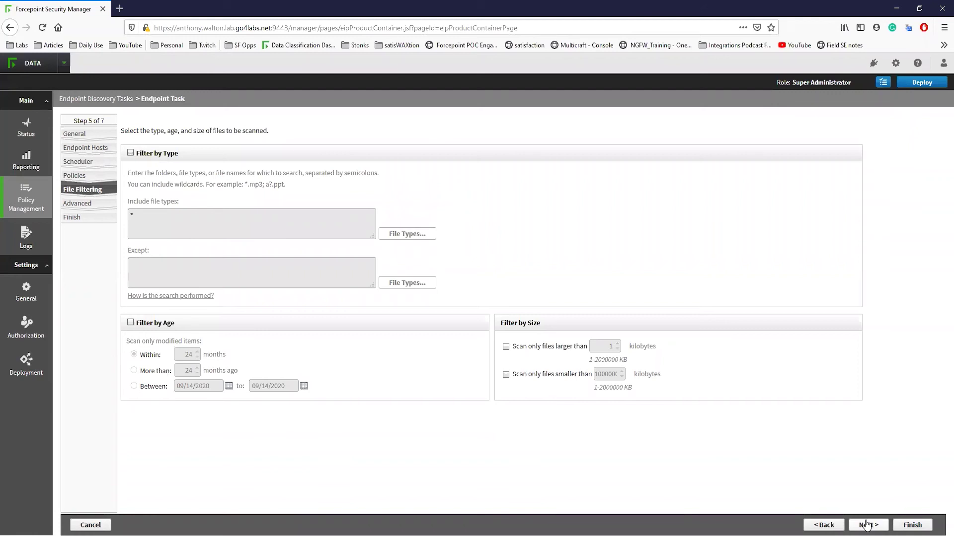
{"action": "left_click", "coordinate": [866, 525]}
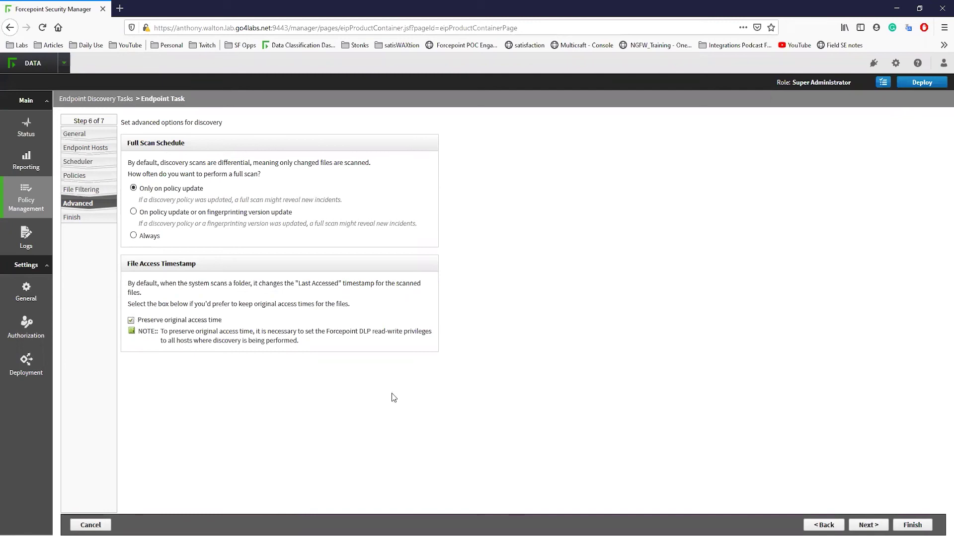
{"action": "left_click", "coordinate": [873, 525]}
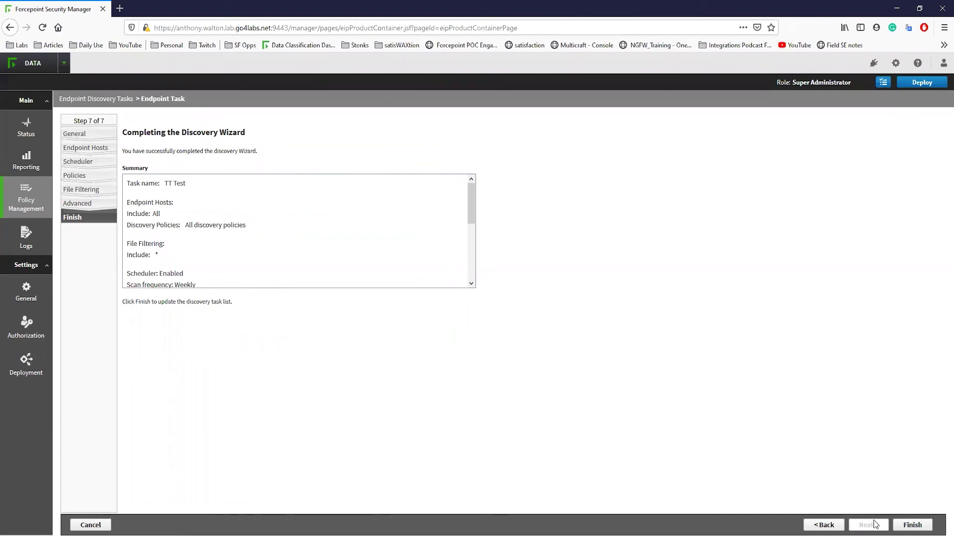
{"action": "left_click", "coordinate": [906, 523]}
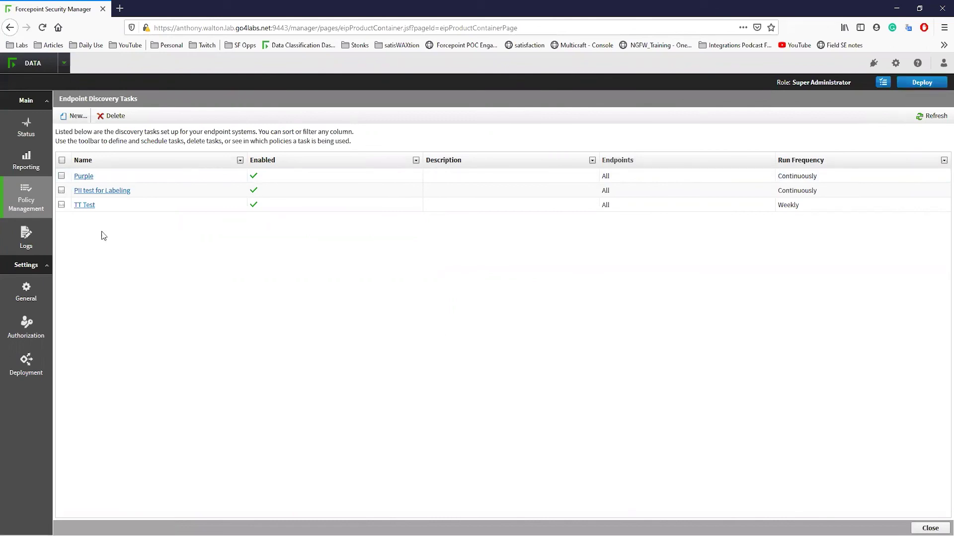
Open the Discovery Incidents report and inspect the High-severity PurplePeopleEaters incident's properties.
{"action": "mouse_move", "coordinate": [32, 158]}
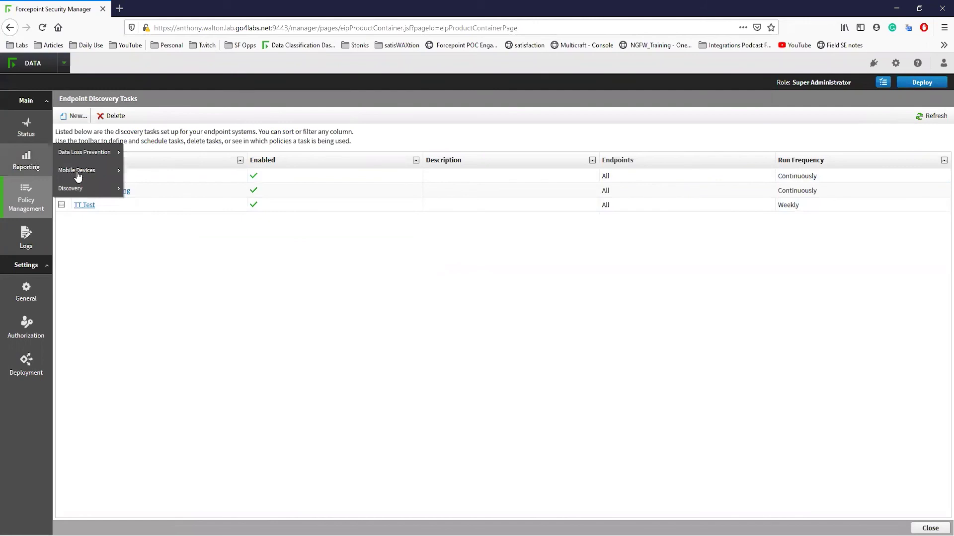
{"action": "mouse_move", "coordinate": [74, 188]}
{"action": "left_click", "coordinate": [157, 212]}
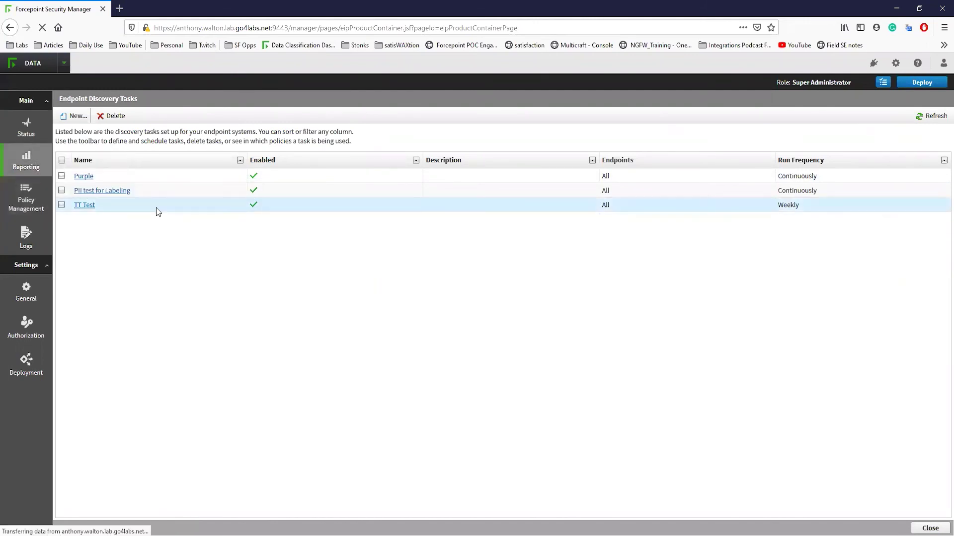
{"action": "left_click", "coordinate": [167, 184]}
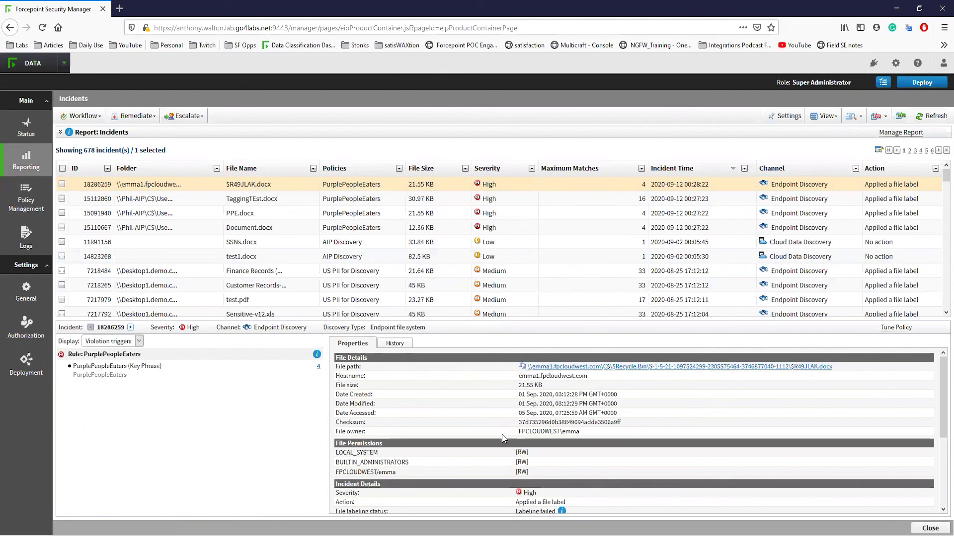
{"action": "scroll", "coordinate": [509, 456], "scroll_direction": "down", "scroll_amount": 3}
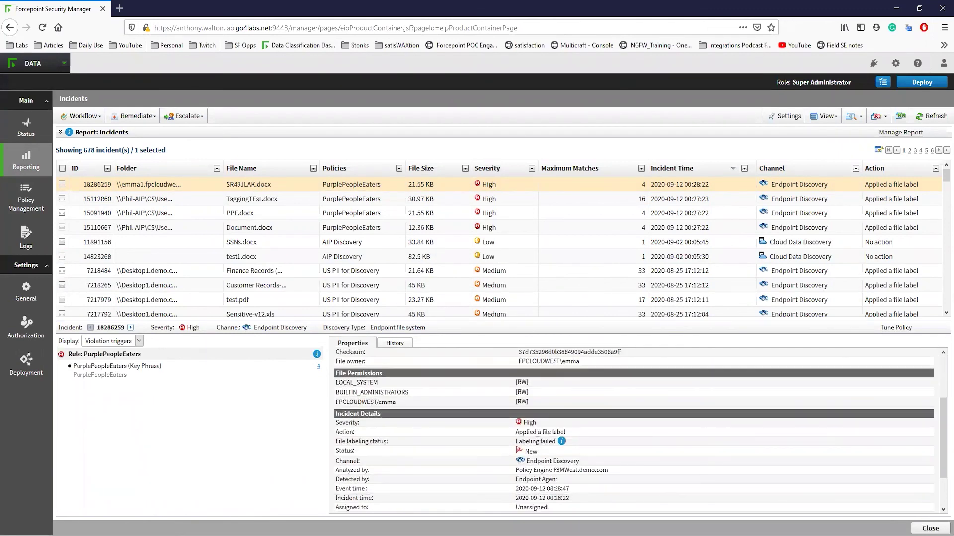